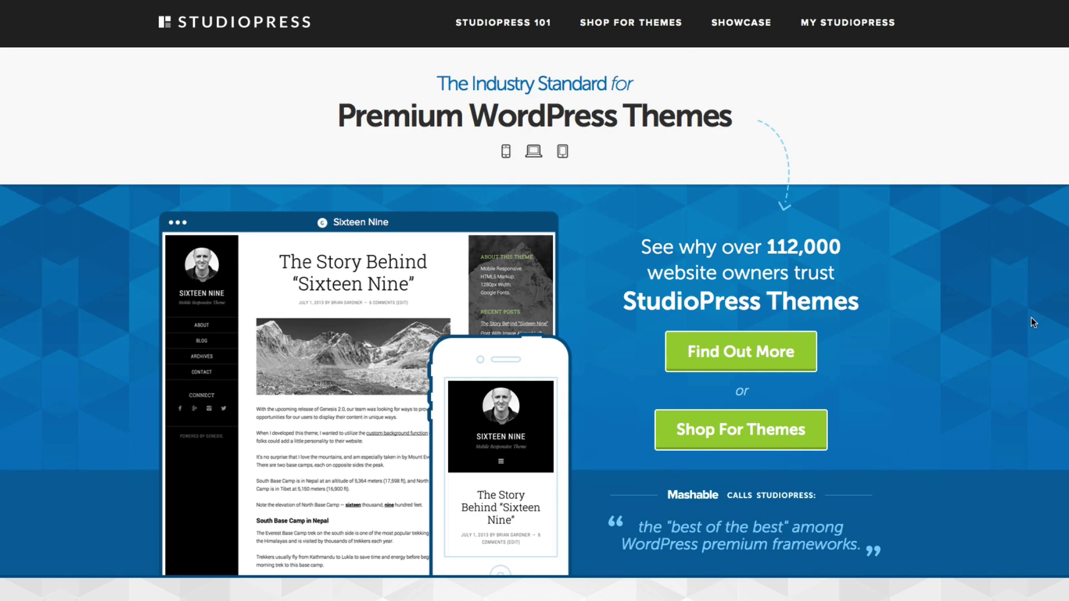
Open the My StudioPress member area and scroll down to its Developer Resources section
left_click(858, 28)
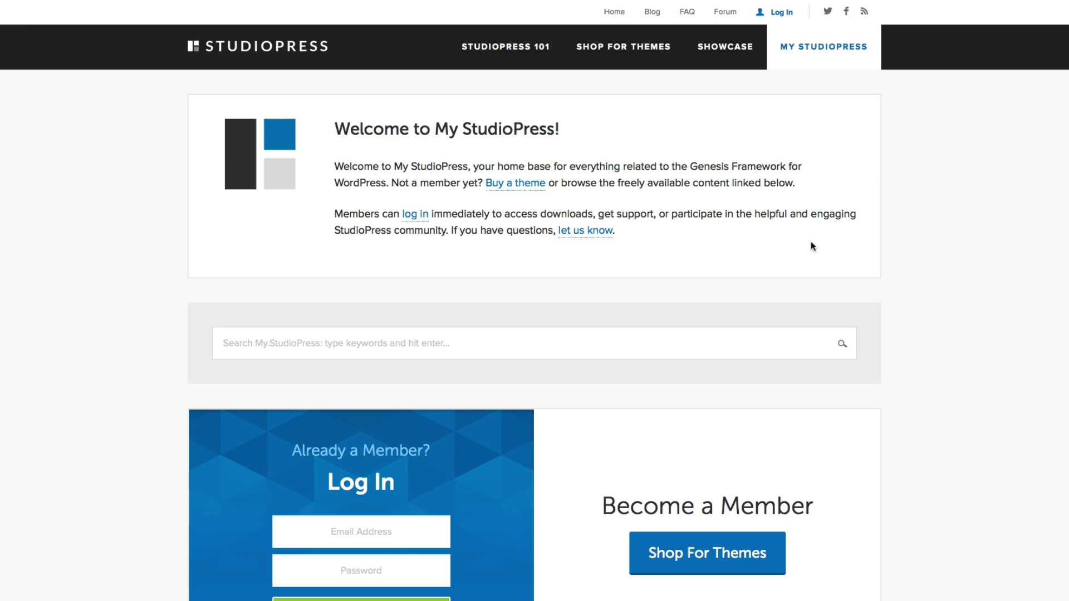
scroll(807, 311, "down", 10)
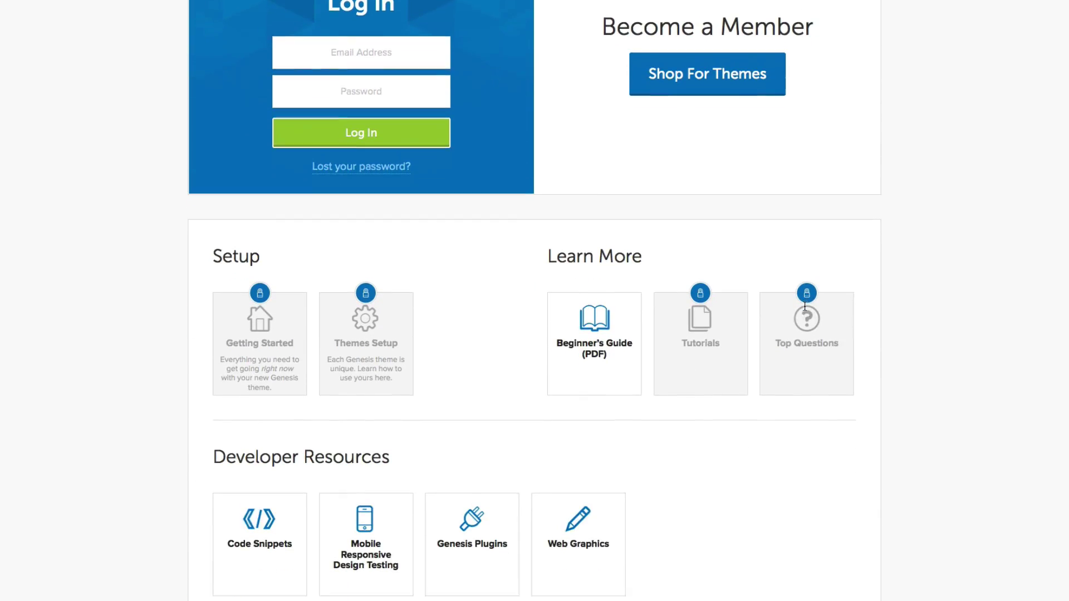
scroll(805, 306, "down", 2)
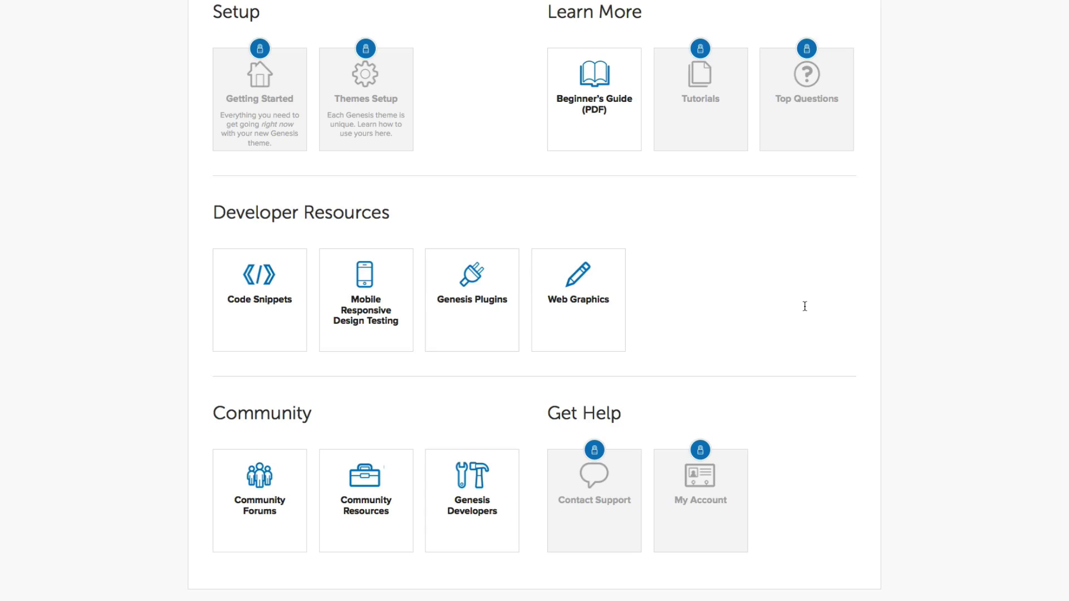
Open the Genesis plugins list and go to the Simple Social Icons plugin page
left_click(476, 329)
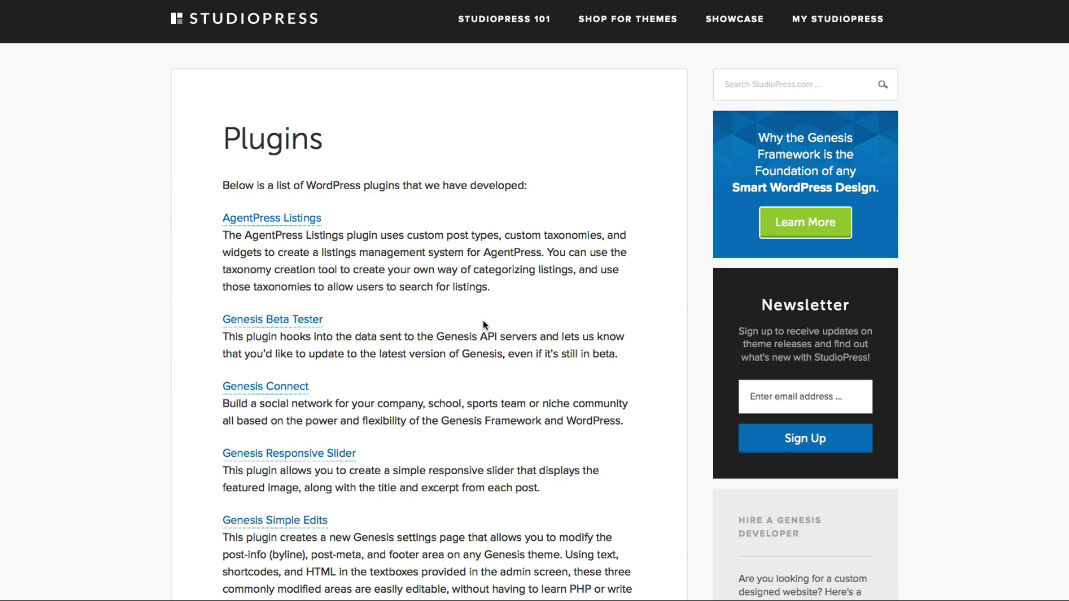
scroll(483, 320, "down", 8)
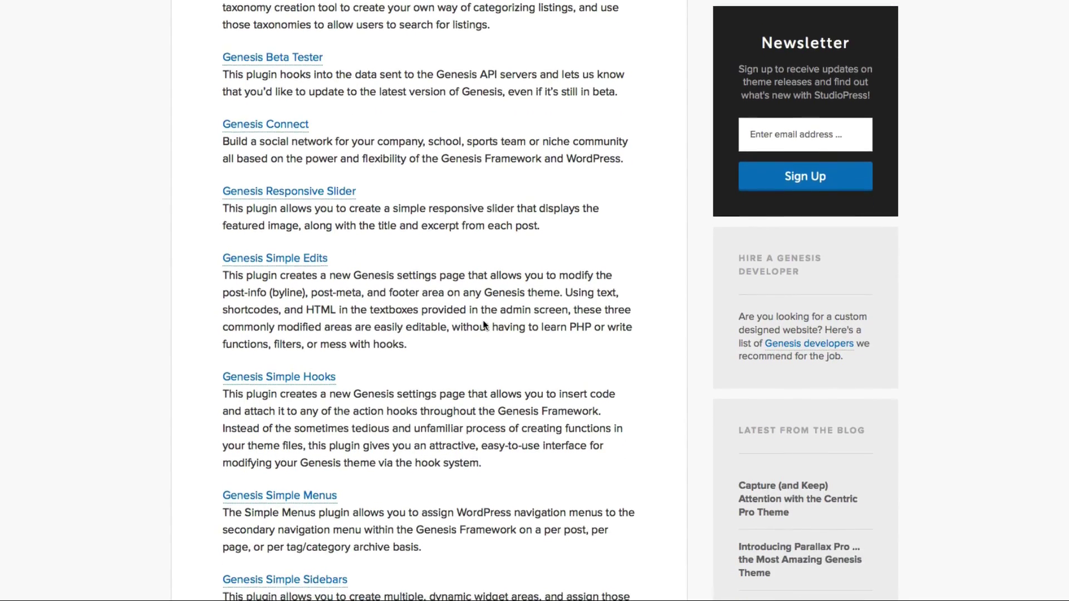
scroll(483, 321, "down", 10)
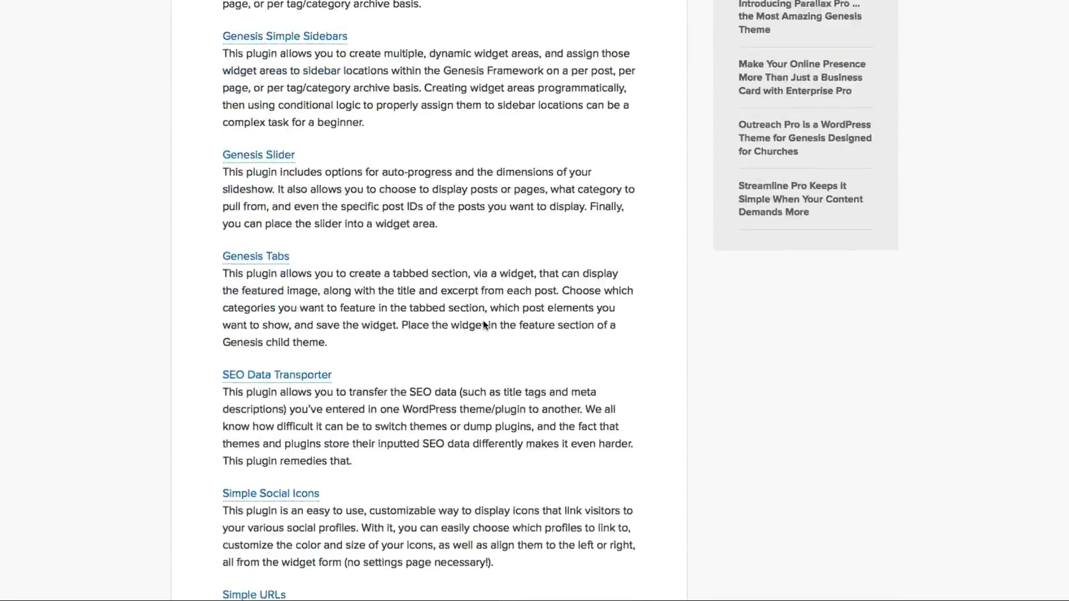
scroll(483, 323, "down", 1)
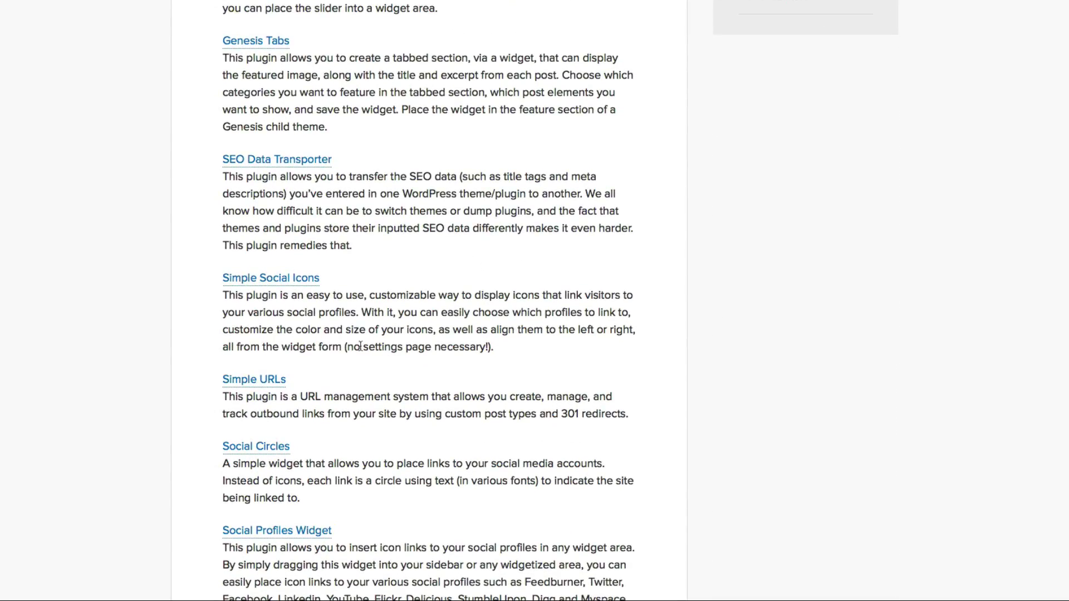
left_click(275, 284)
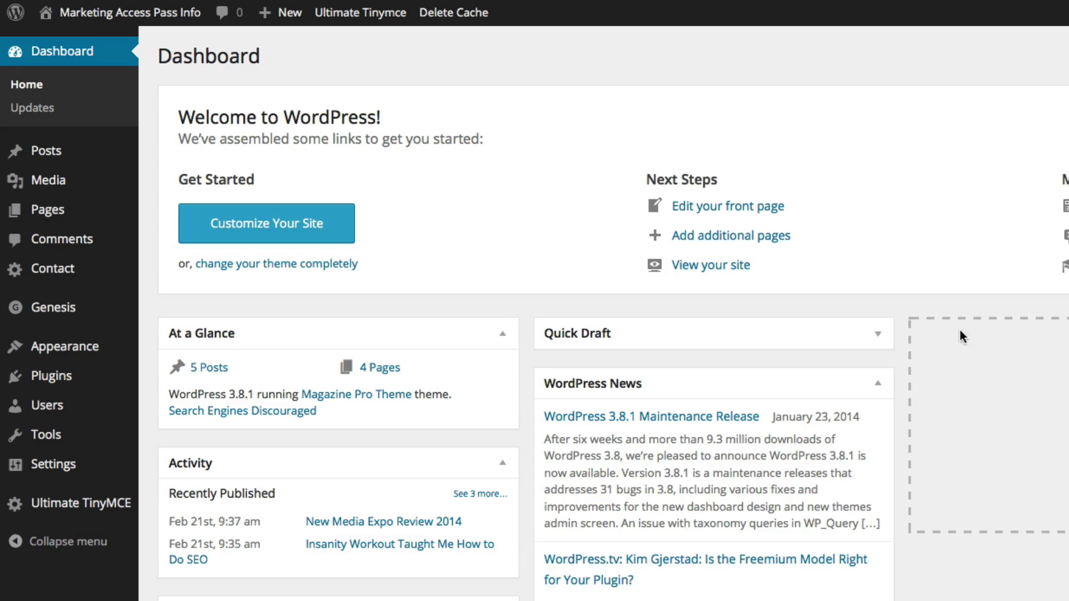
Upload simple-social-icons.0.9.4.zip under Plugins > Add New, install it and activate it
mouse_move(105, 384)
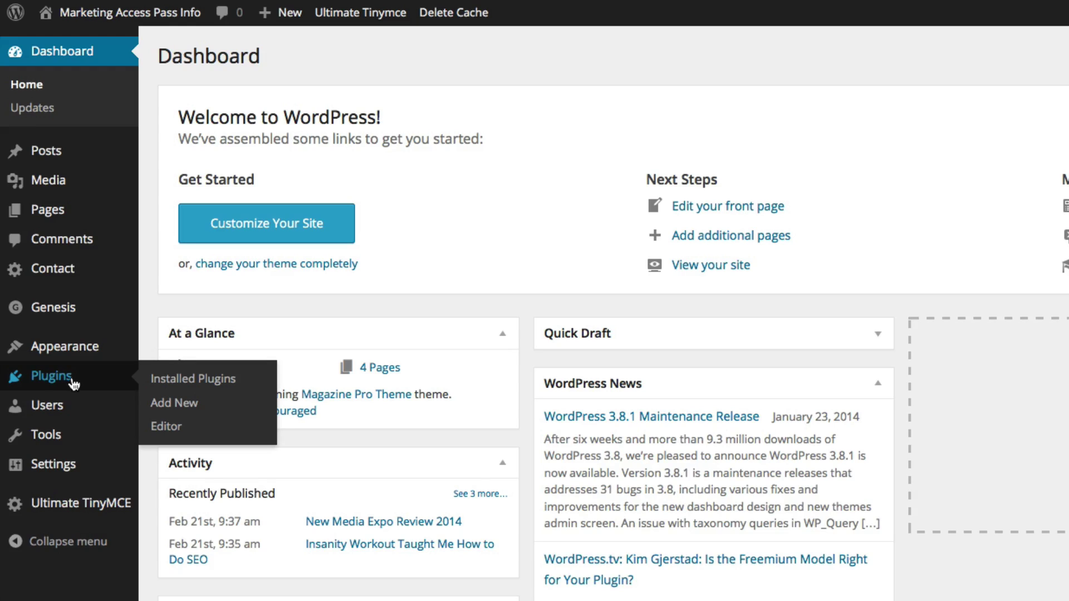
left_click(174, 411)
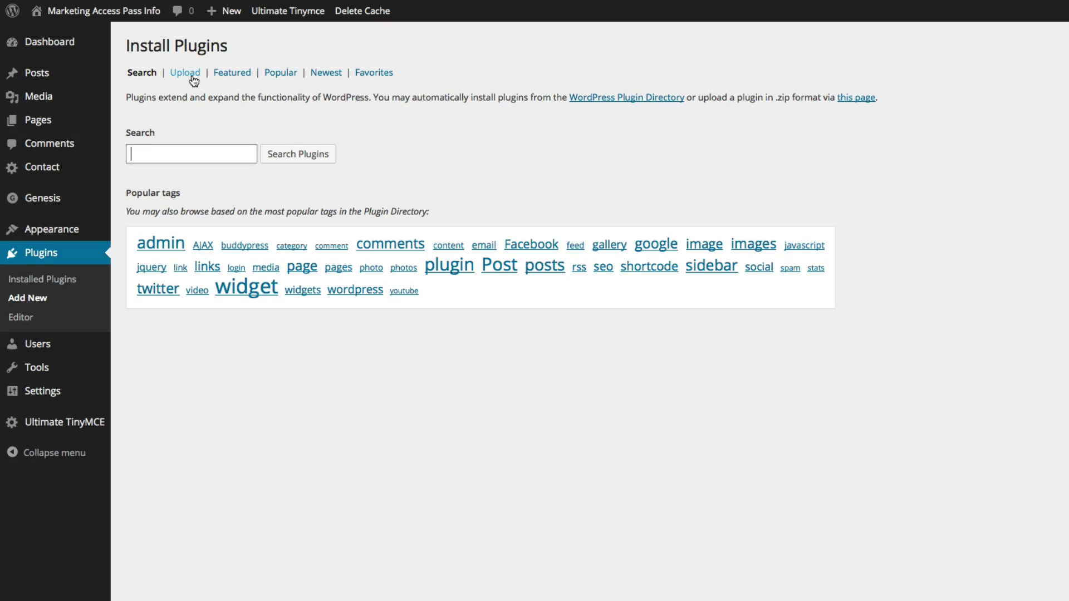
left_click(186, 73)
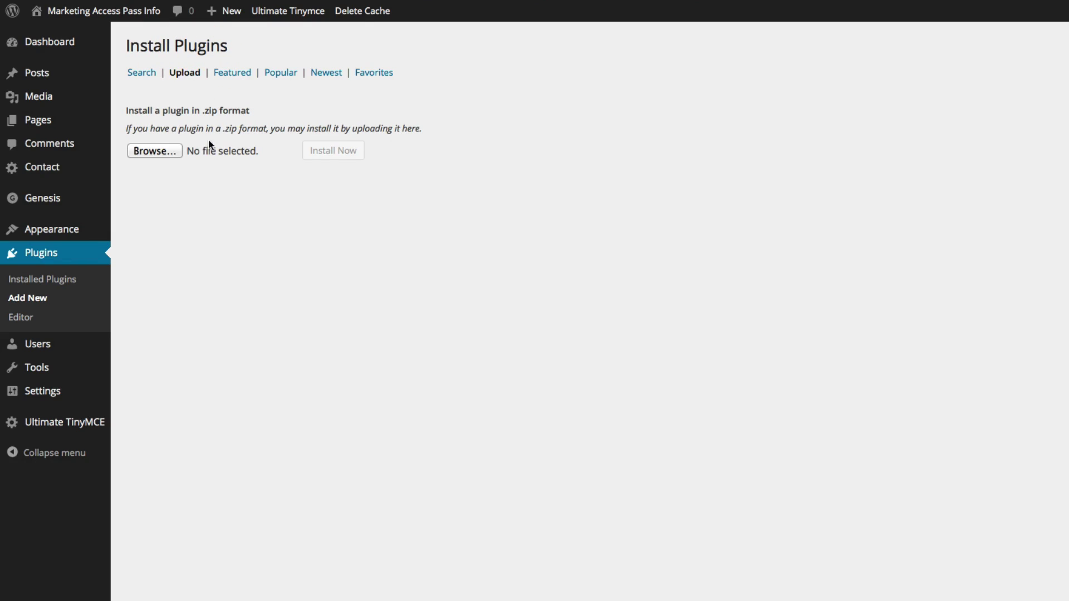
left_click(156, 151)
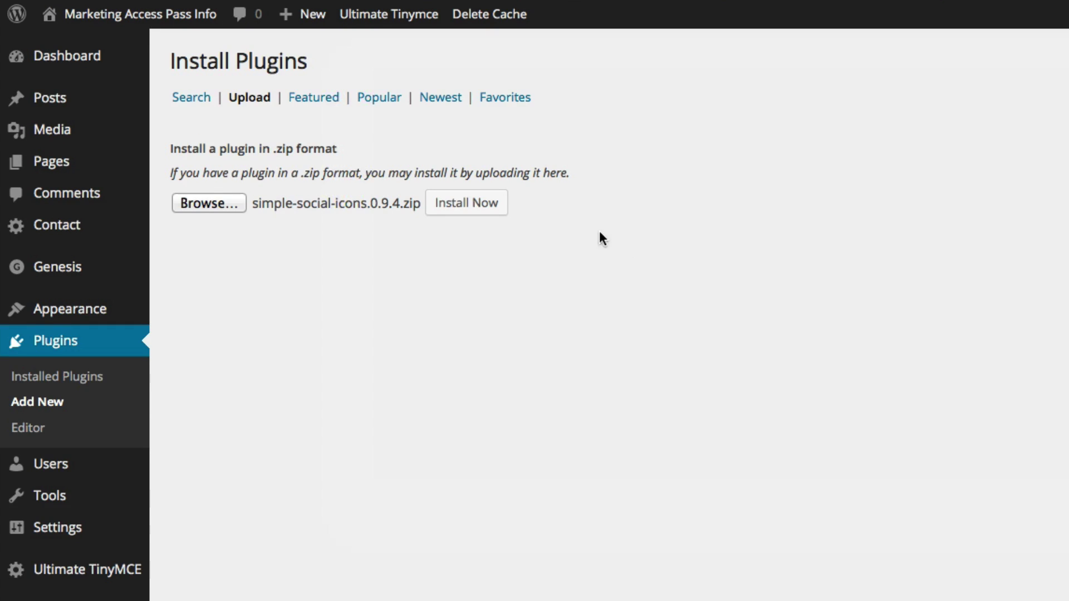
left_click(471, 212)
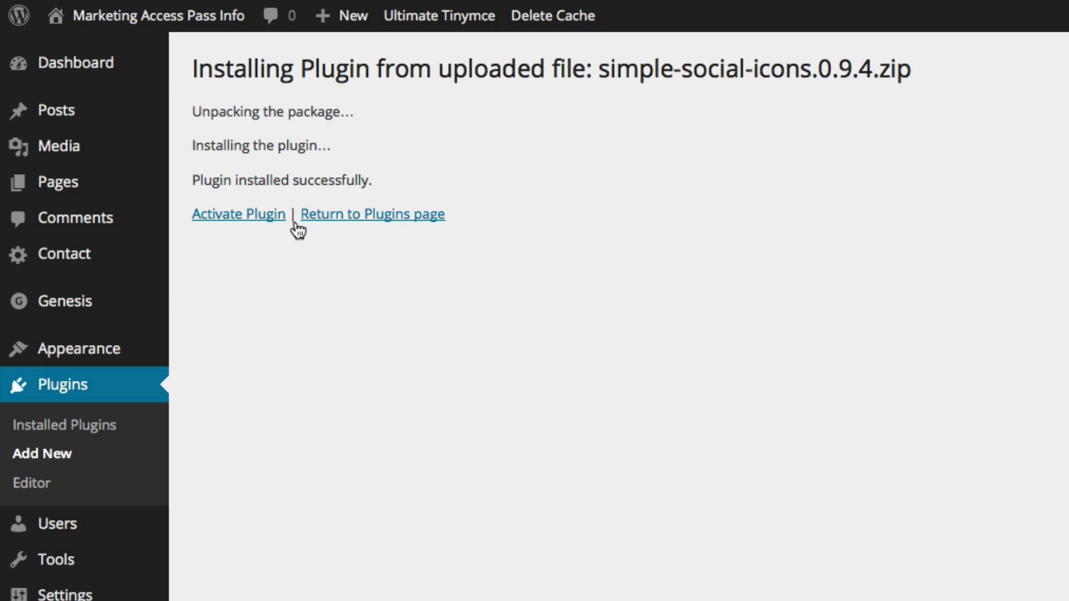
left_click(249, 220)
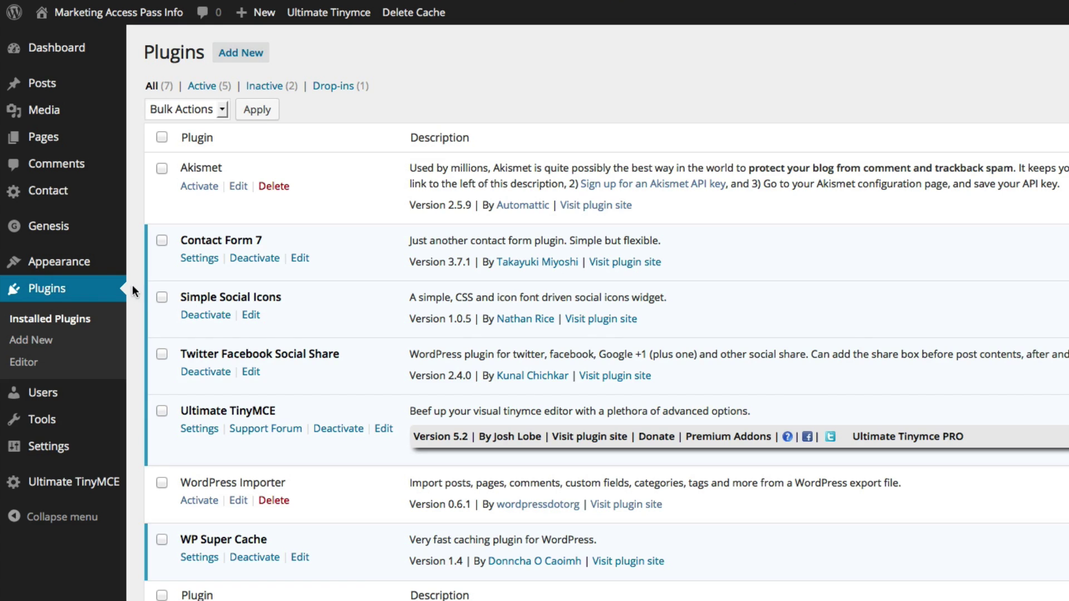
On the Widgets page, drag Simple Social Icons from Available Widgets into Header Right
mouse_move(92, 266)
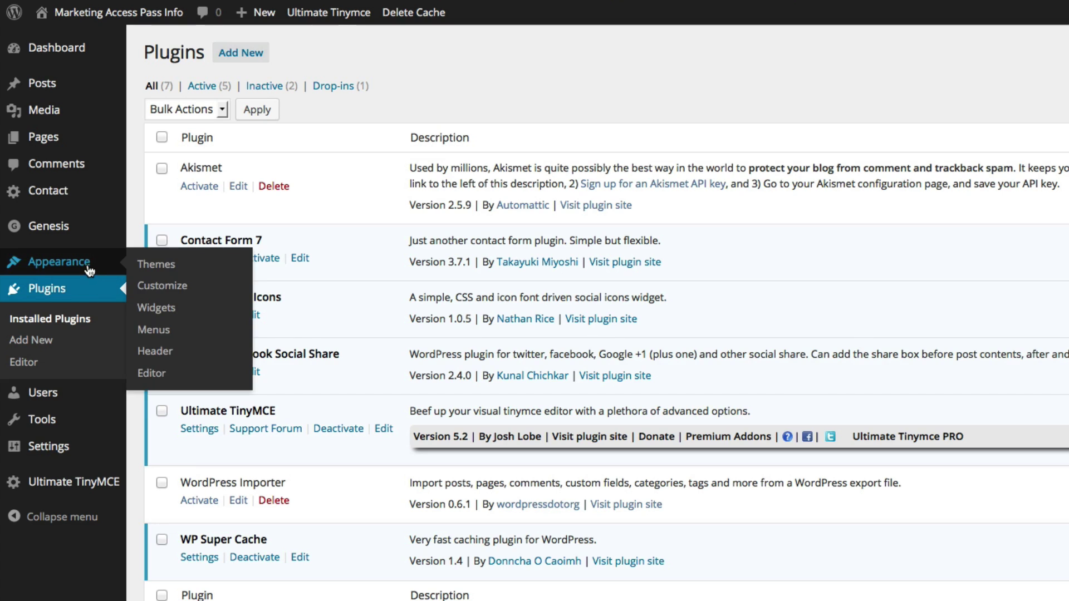
left_click(166, 309)
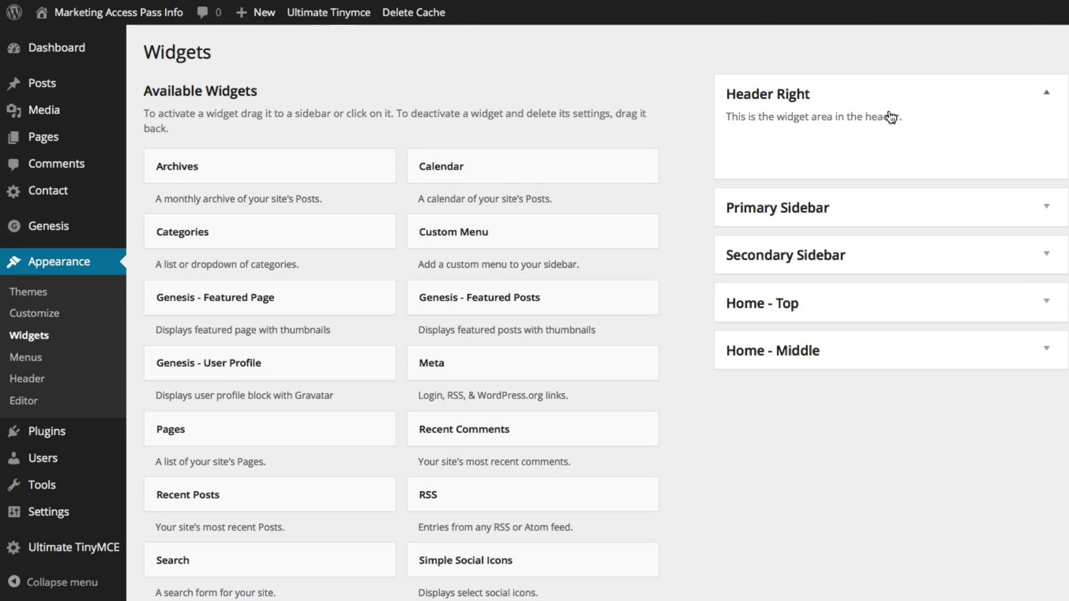
left_click(1045, 96)
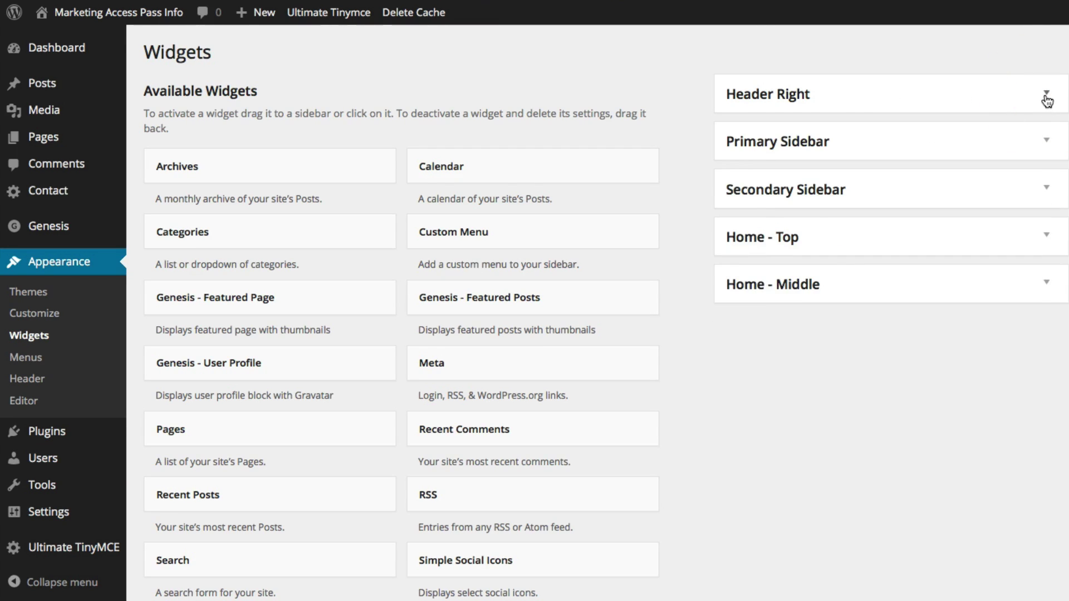
left_click(1044, 96)
left_click(482, 563)
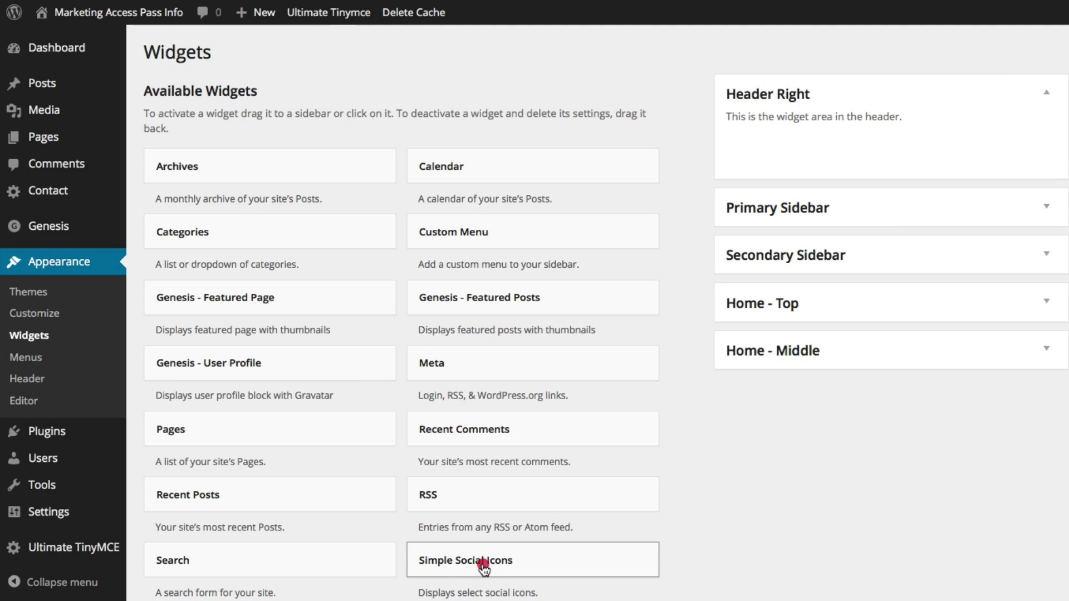
left_click_drag(482, 564, 826, 156)
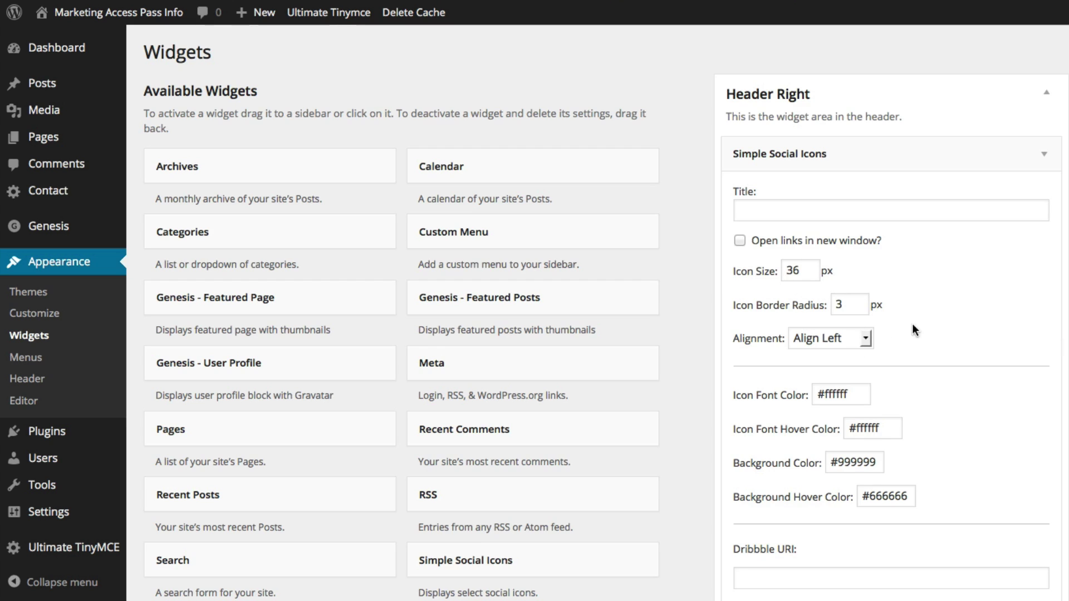
Tick 'Open links in new window?', enter the Facebook, Pinterest, Twitter and YouTube URIs, and save
left_click(740, 241)
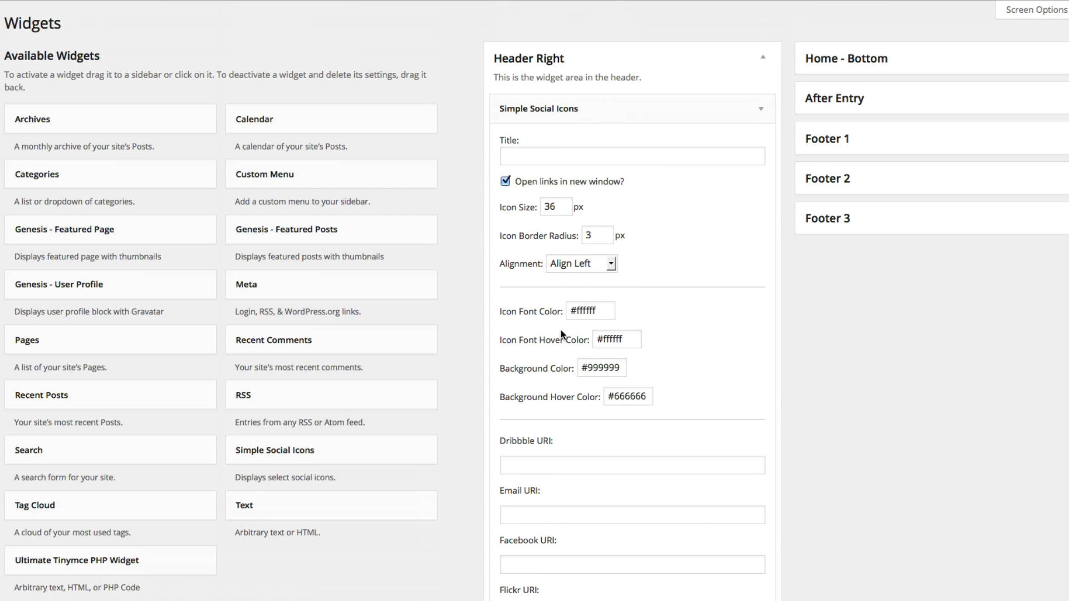
scroll(558, 410, "down", 5)
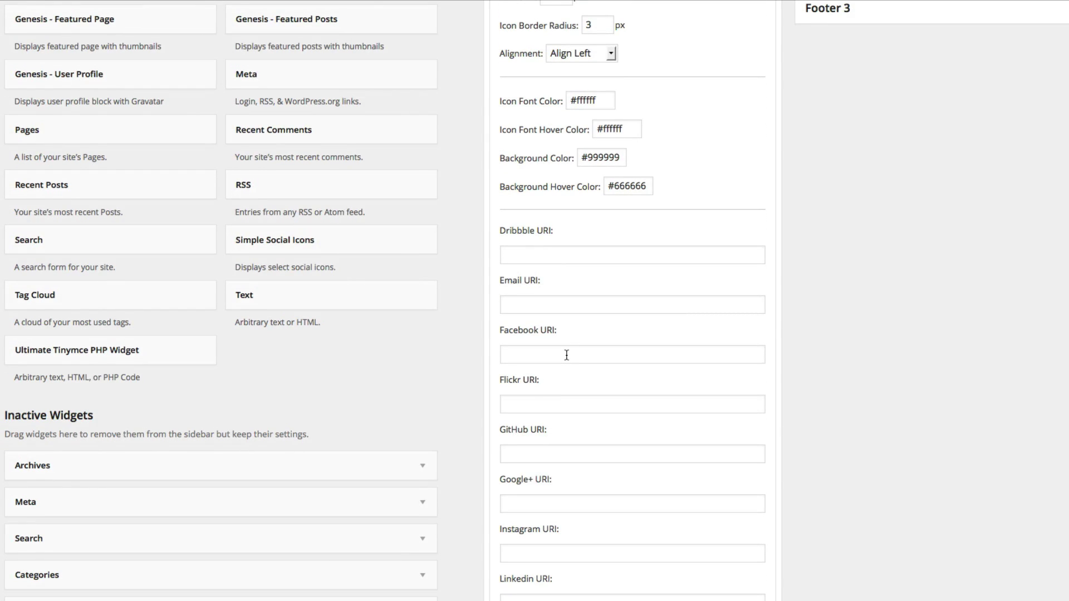
left_click(567, 355)
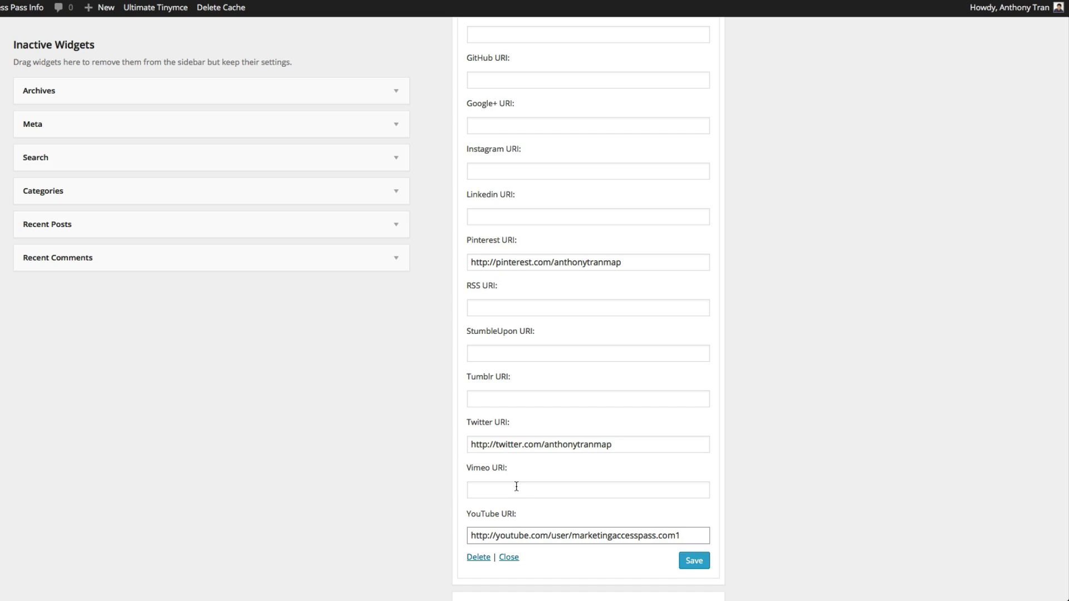
scroll(642, 468, "up", 8)
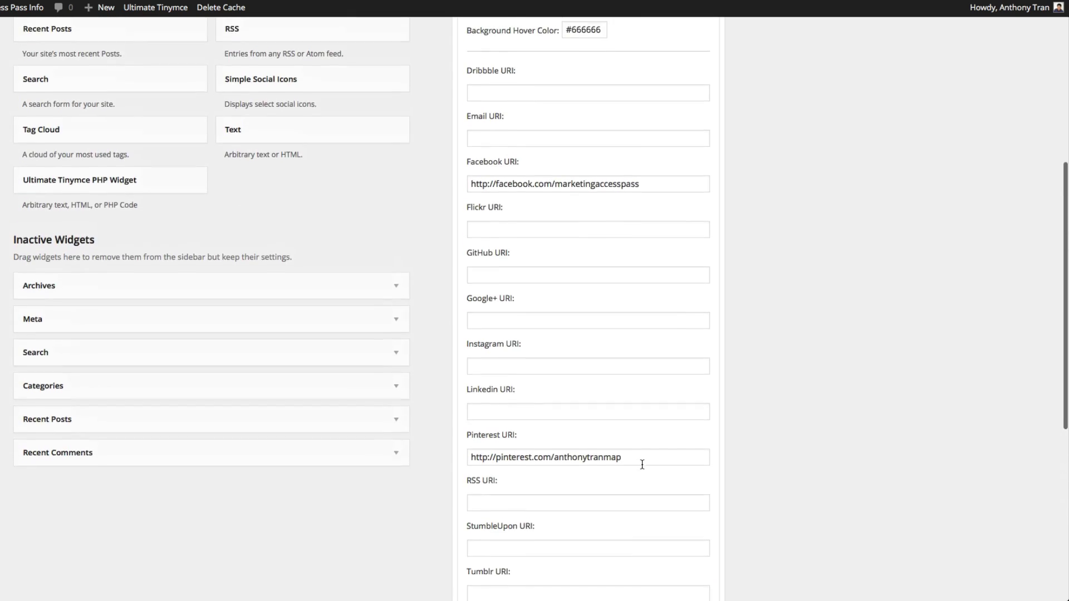
scroll(642, 464, "down", 12)
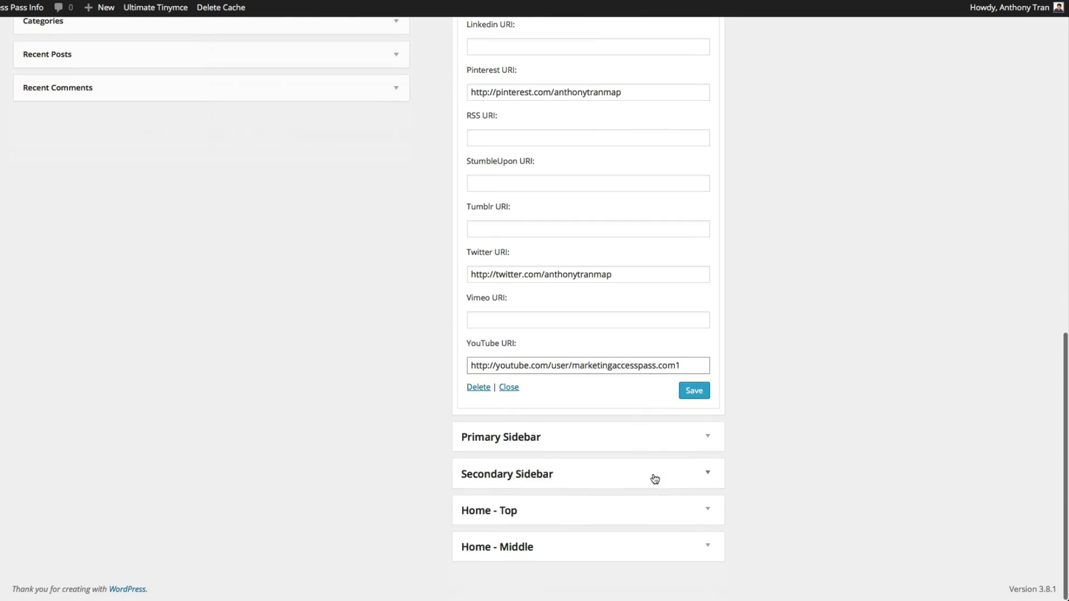
left_click(694, 396)
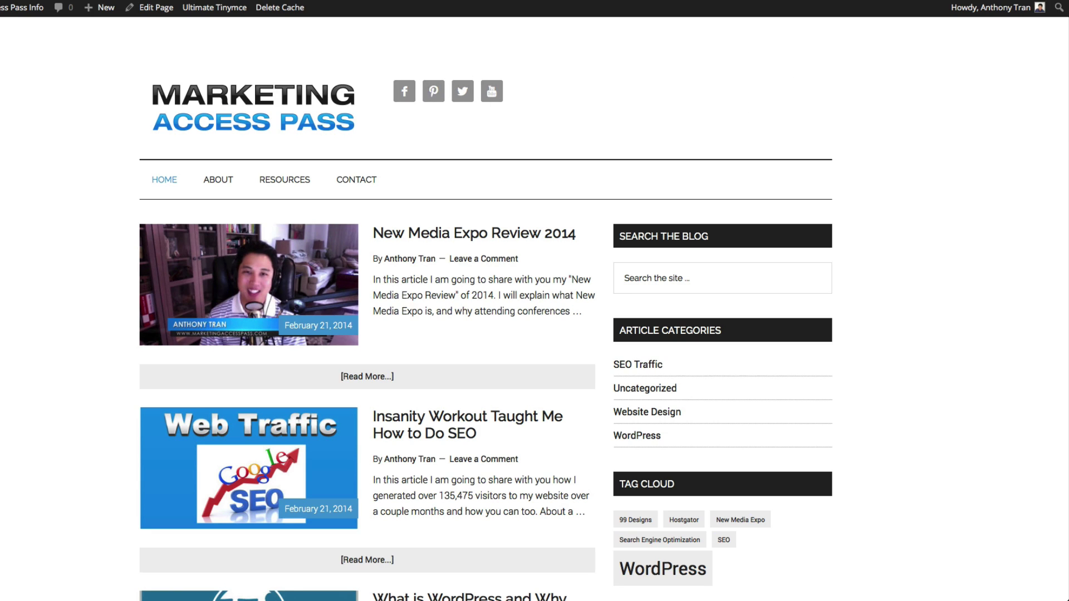
Change the Simple Social Icons alignment from Align Left to Align Right and save the widget
key("ctrl+Tab")
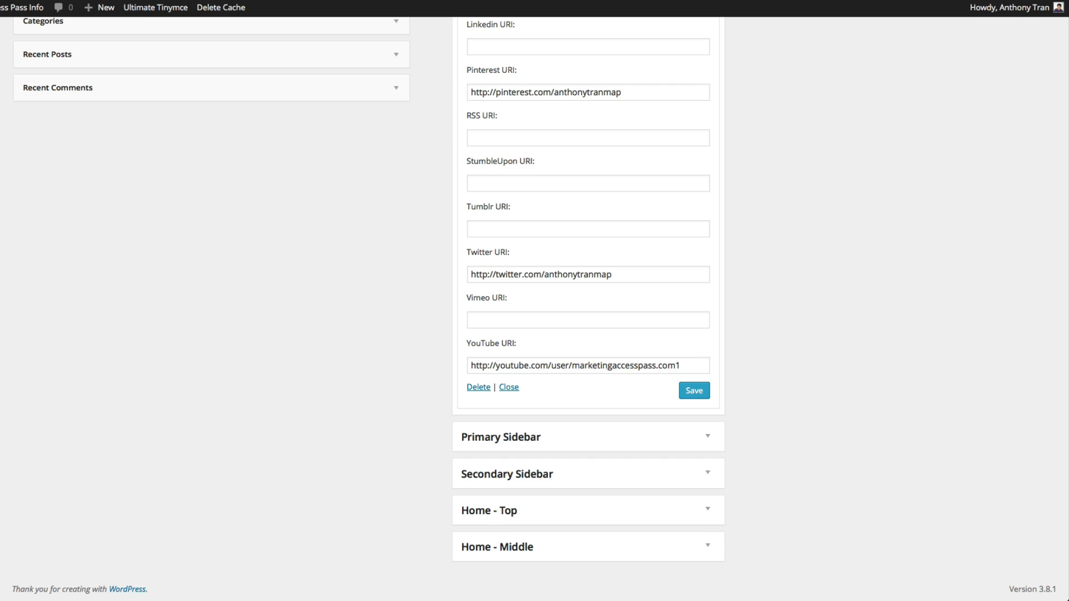
scroll(557, 273, "up", 15)
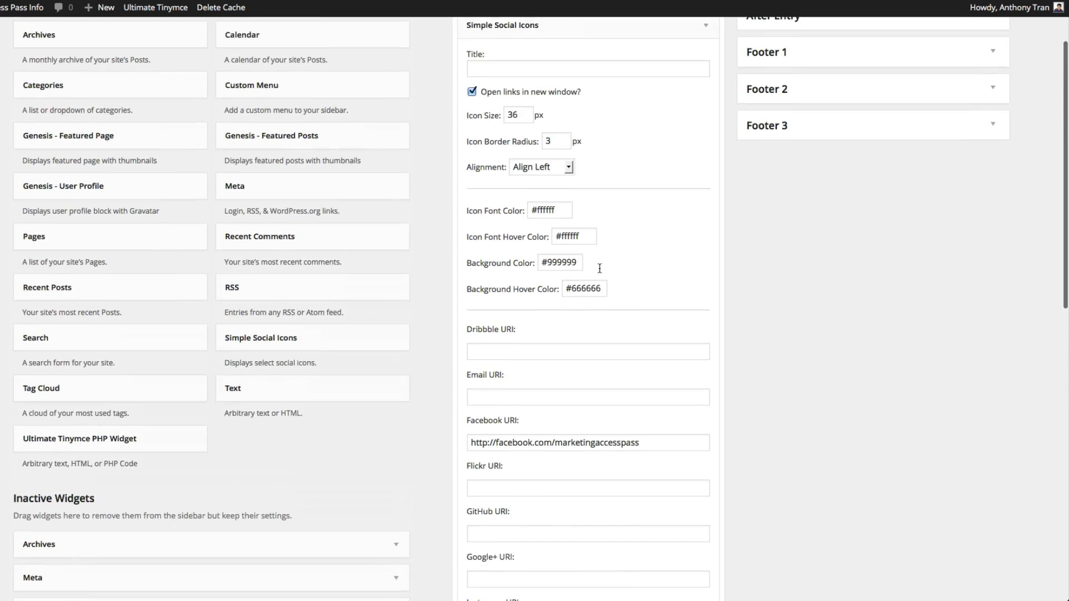
scroll(568, 271, "up", 1)
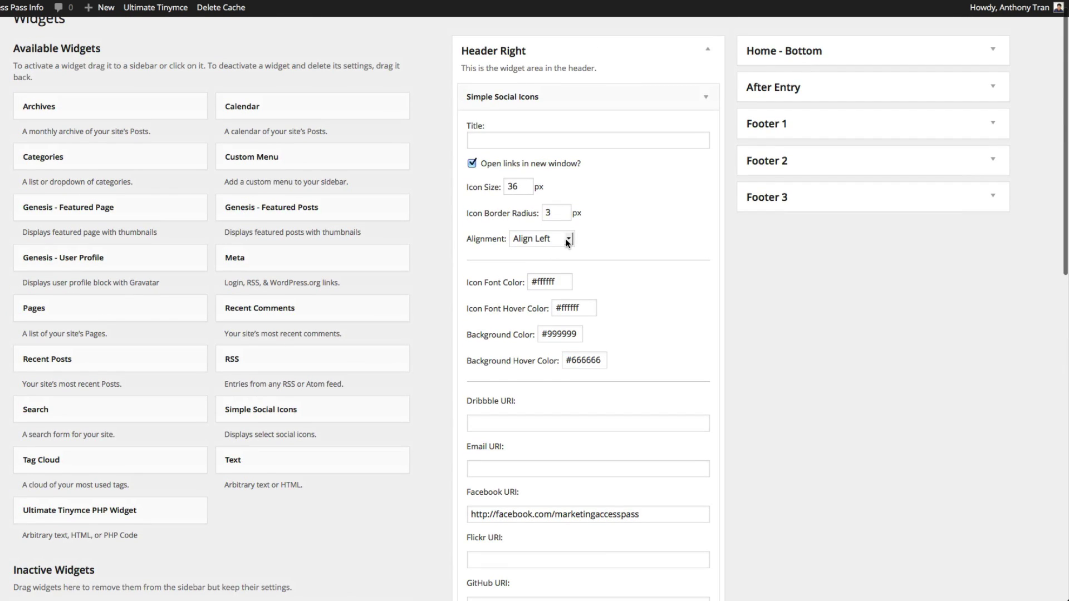
left_click(568, 241)
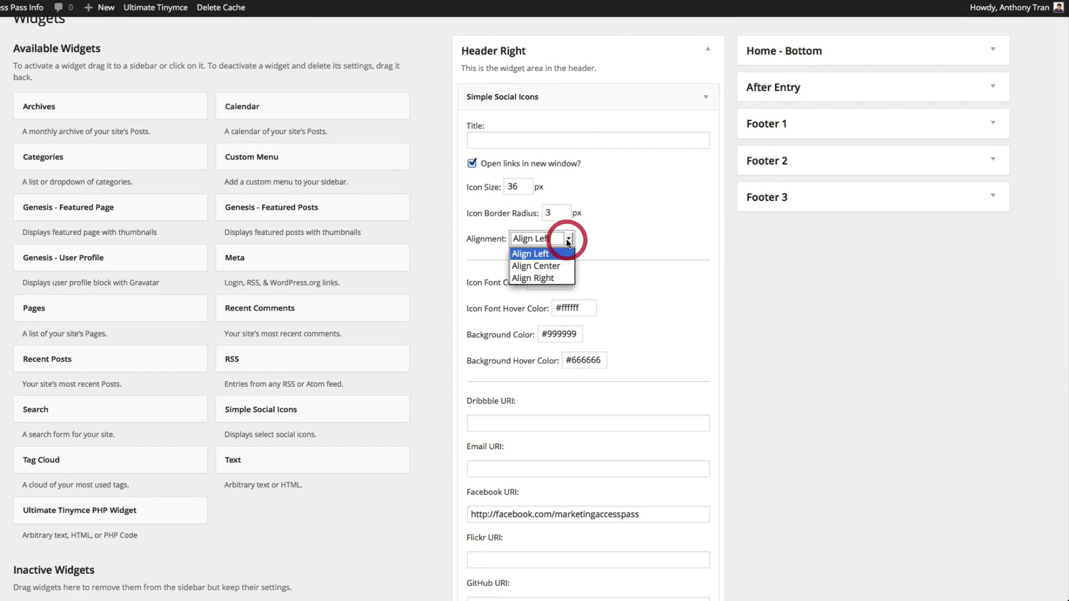
left_click(553, 277)
scroll(655, 287, "down", 10)
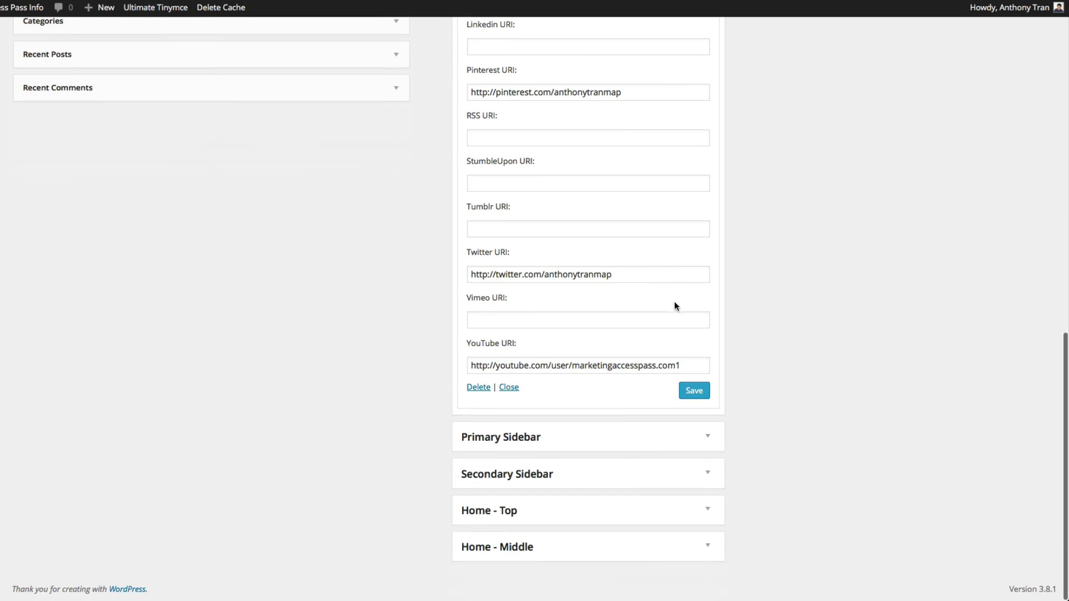
left_click(694, 390)
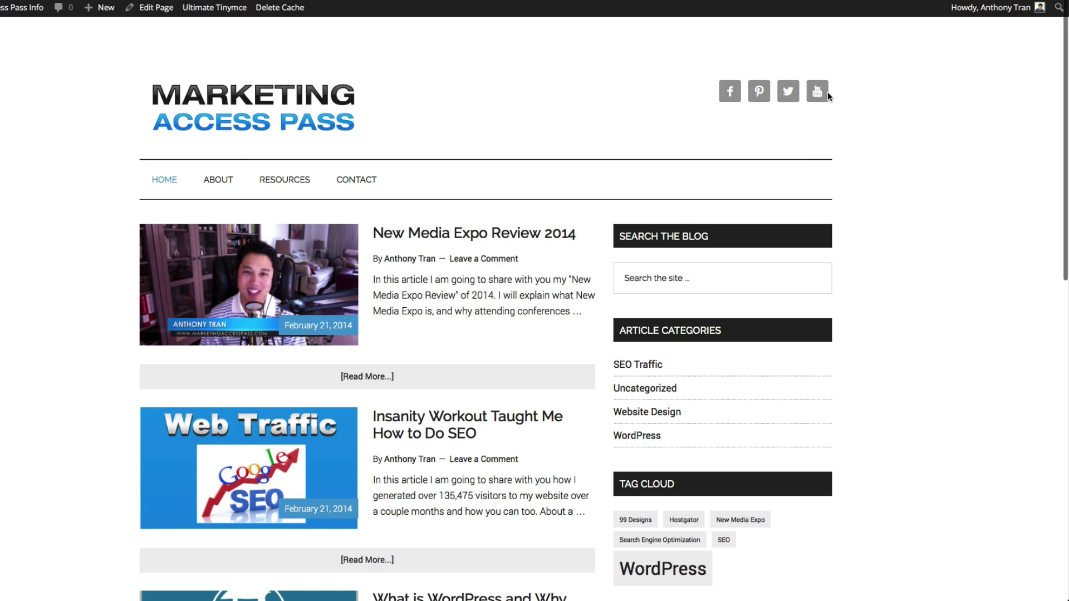
Test the header's Facebook icon link, then close the Facebook tab to return to the site
left_click(731, 94)
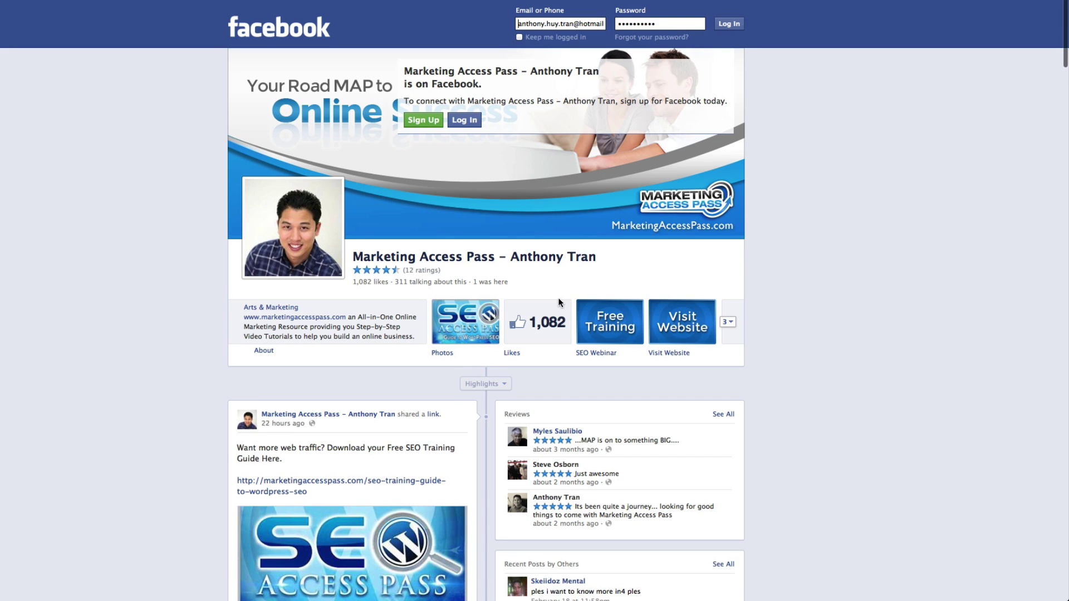
key("super+w")
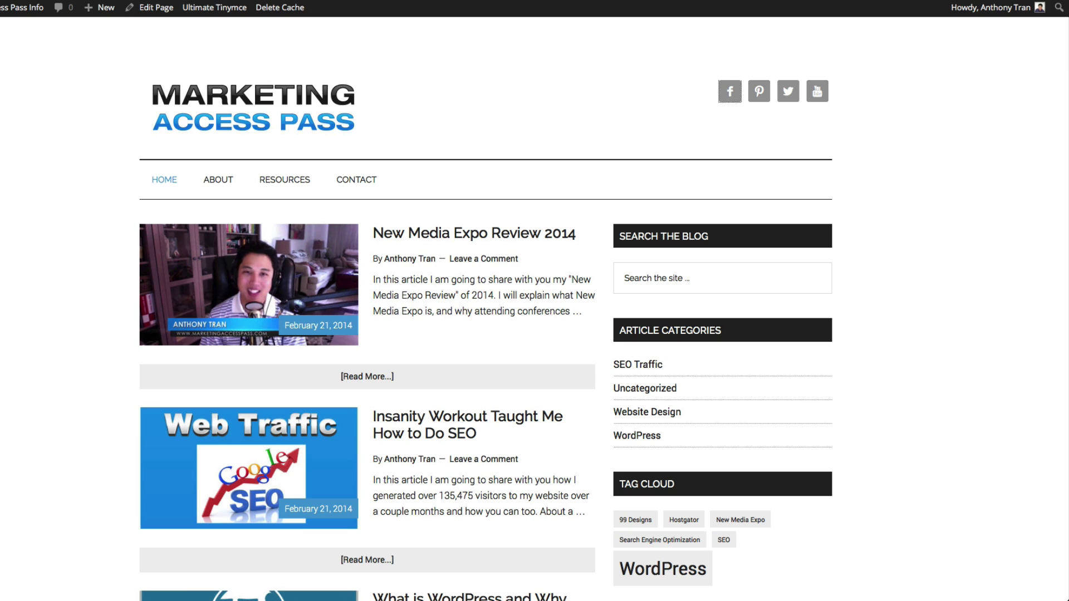